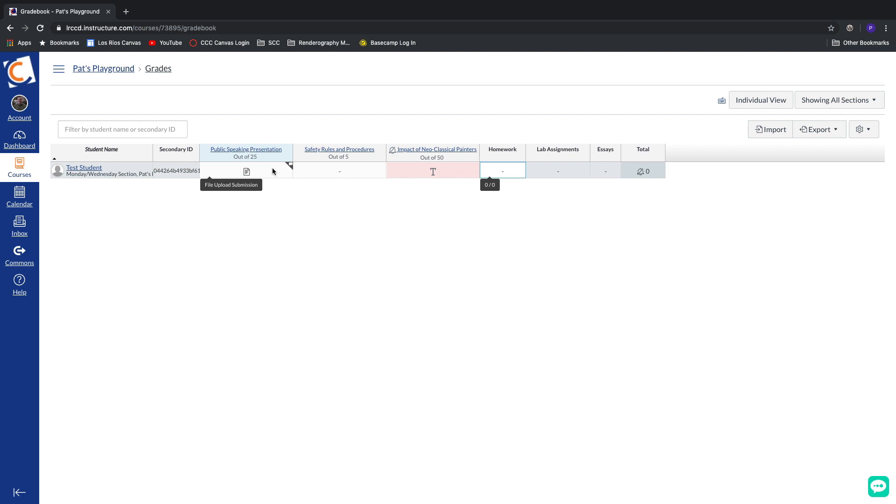
Step: View Test Student's submission details for Public Speaking Presentation, including the comment box, and close them
click(290, 166)
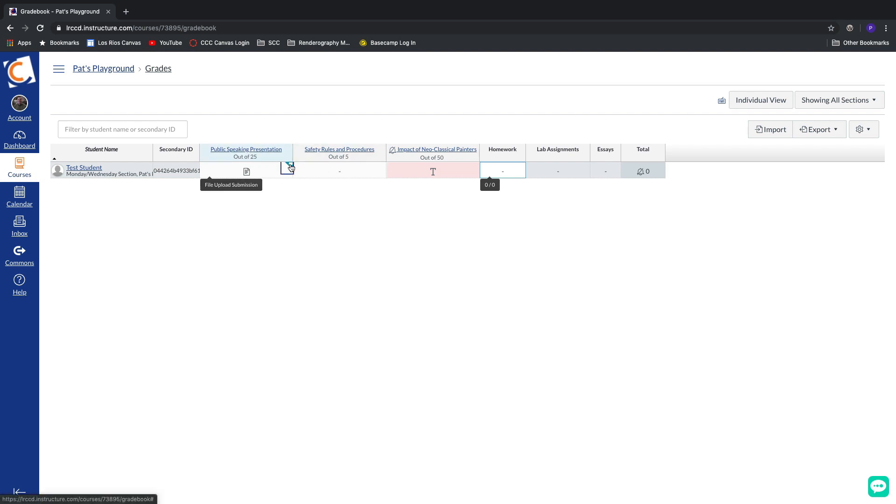
click(348, 232)
click(335, 345)
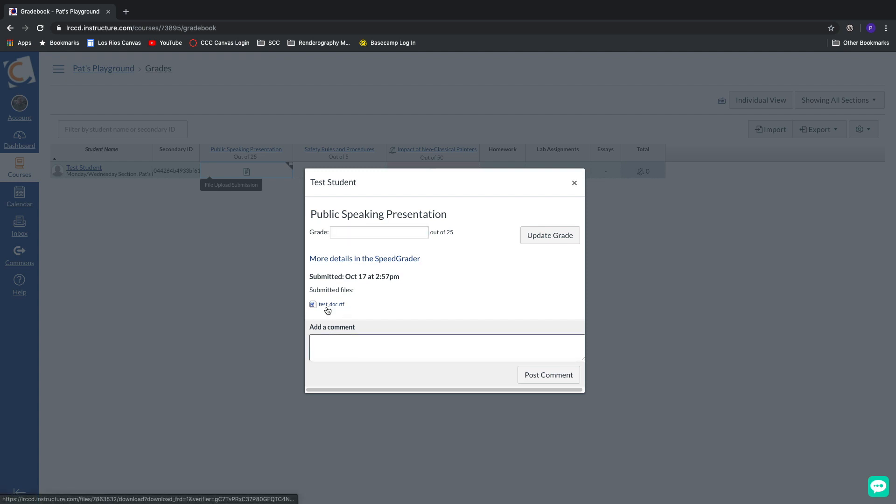
click(574, 183)
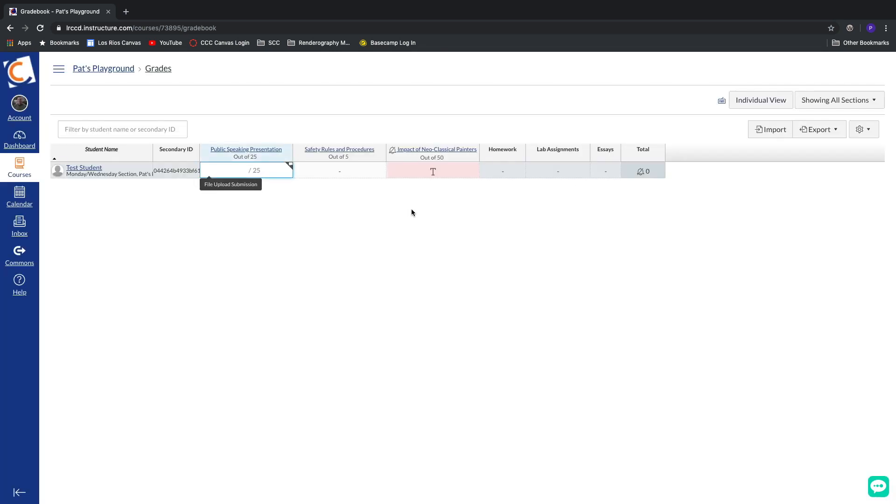
click(309, 216)
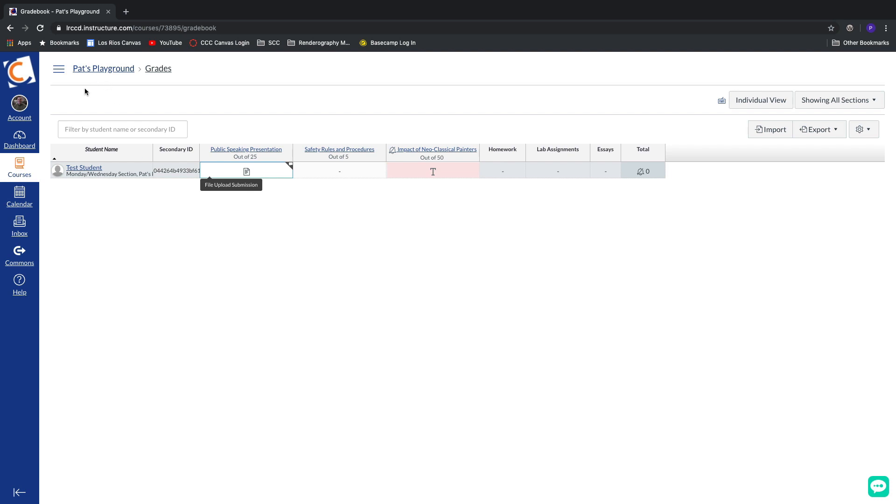
Step: Enable the New Gradebook feature option in the course settings and return to the course grades
click(59, 71)
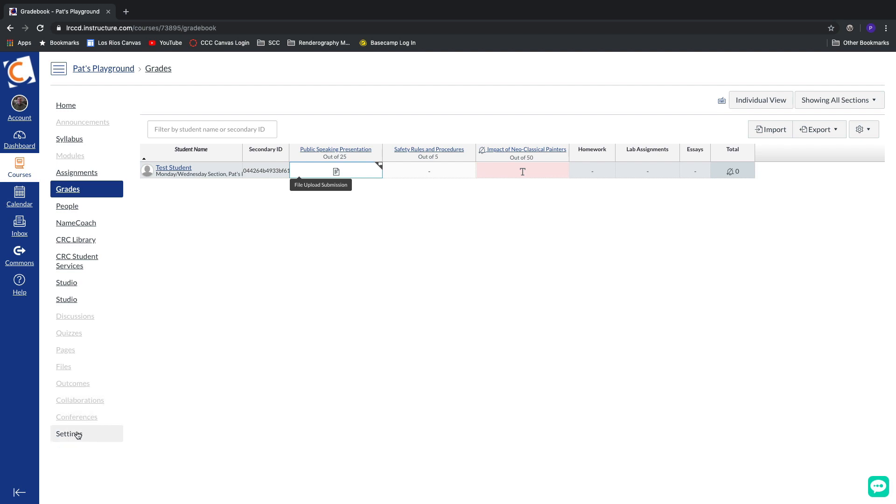
click(77, 436)
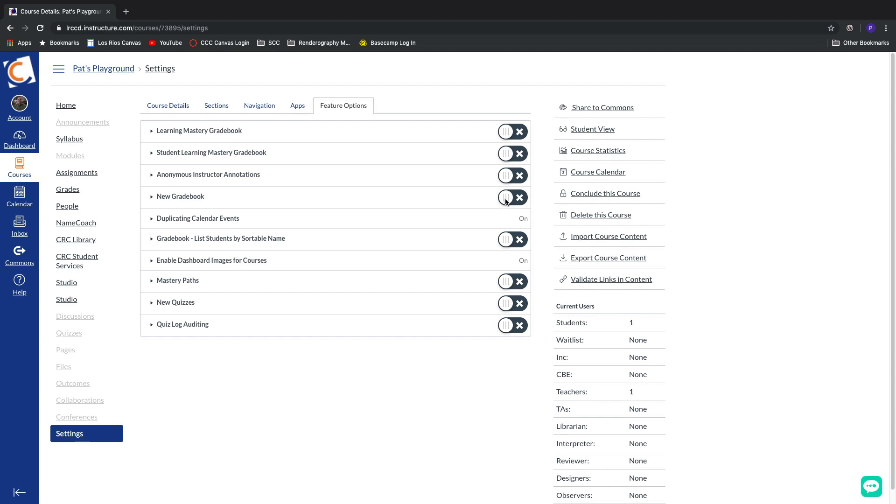
click(506, 199)
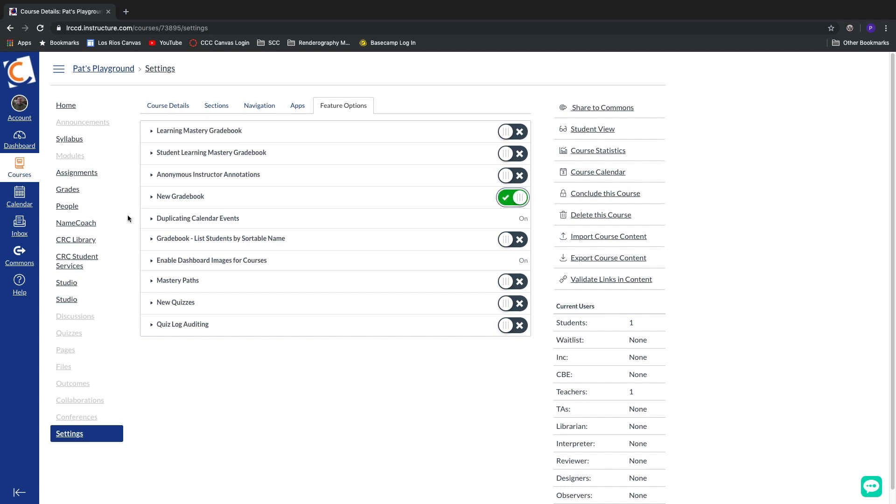
click(74, 192)
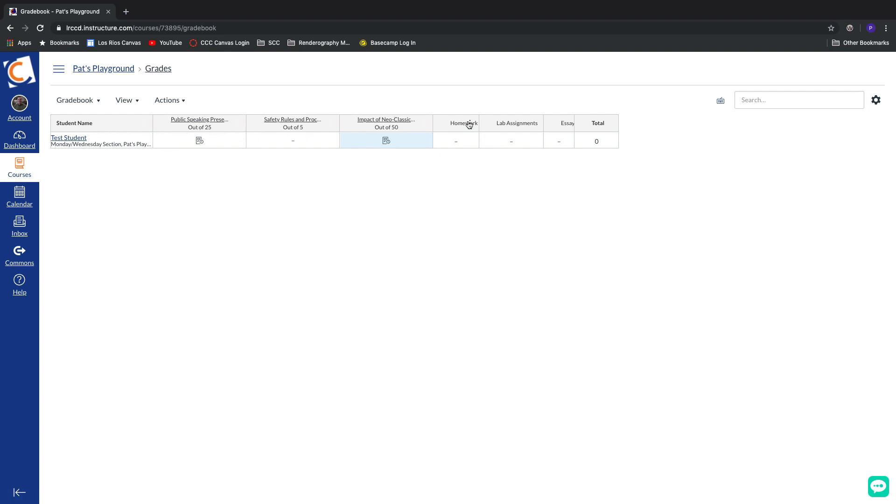
Step: Arrange the gradebook's assignment columns by module, first to last
click(126, 103)
mouse_move(122, 124)
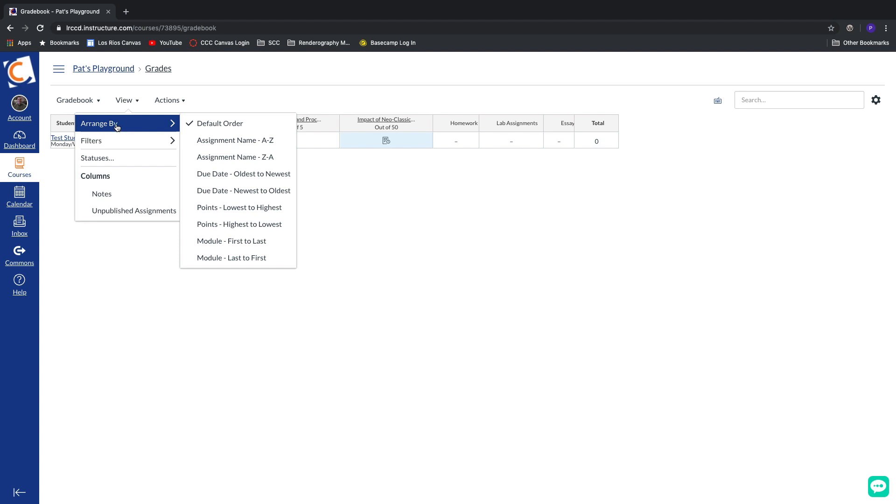
mouse_move(113, 138)
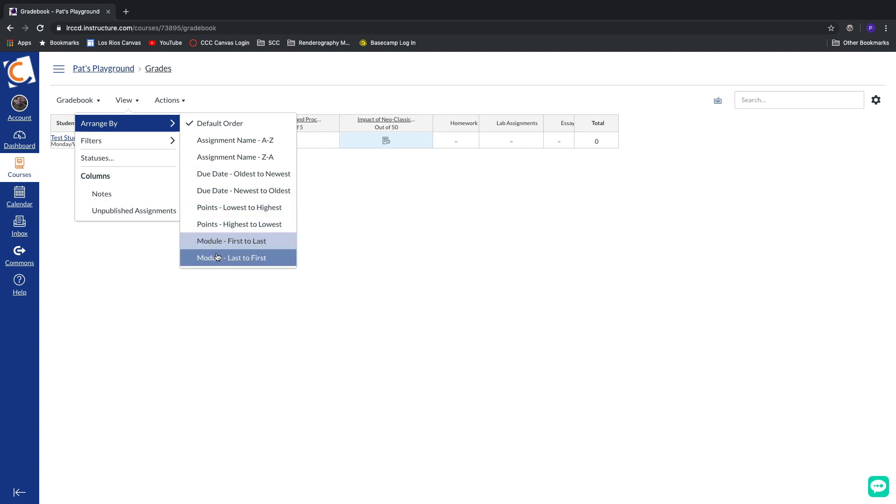
click(215, 103)
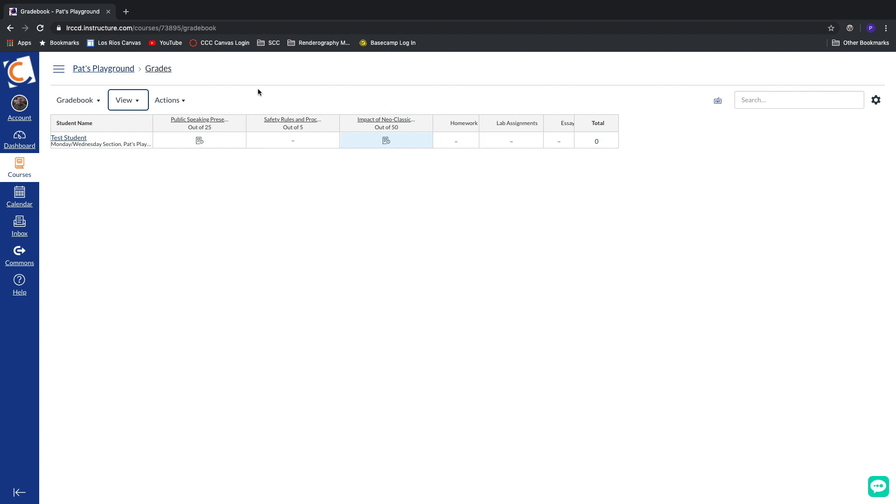
click(125, 100)
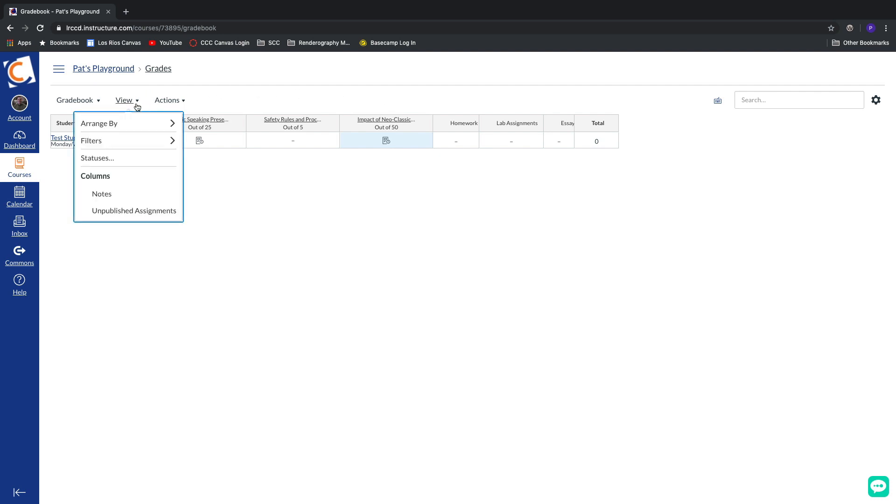
mouse_move(139, 123)
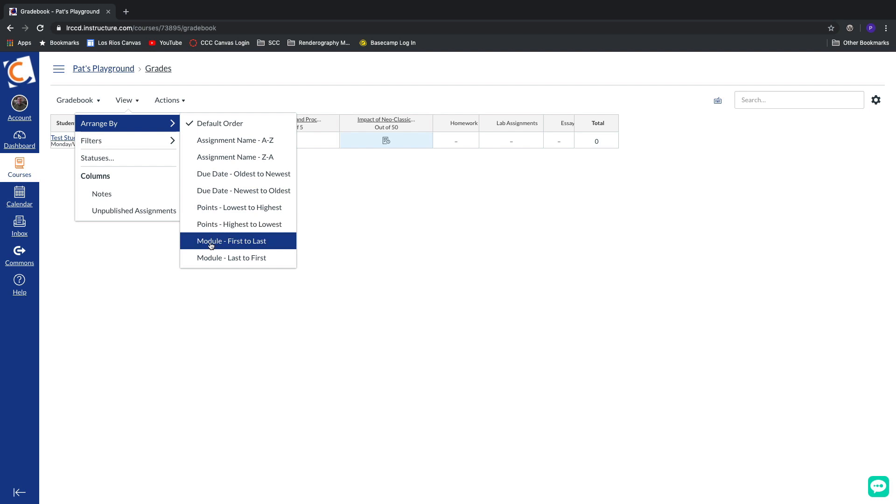
click(242, 242)
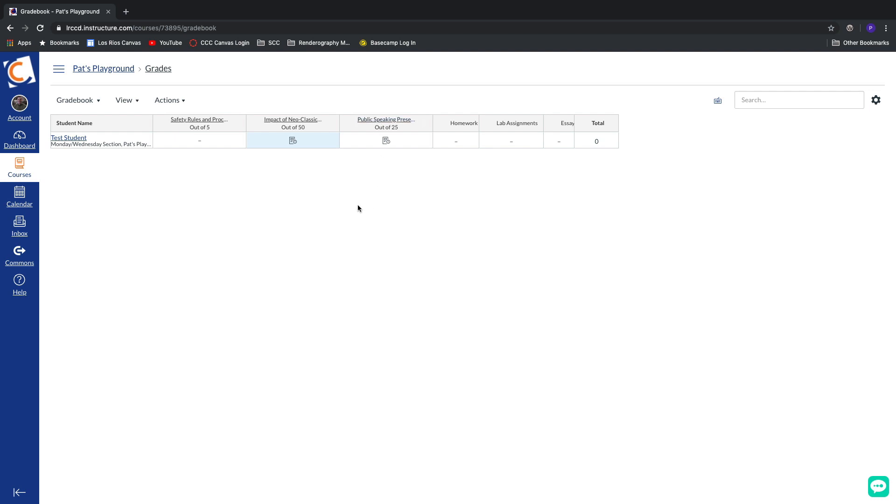
Step: Restore the gradebook's assignment columns to Default Order
click(124, 101)
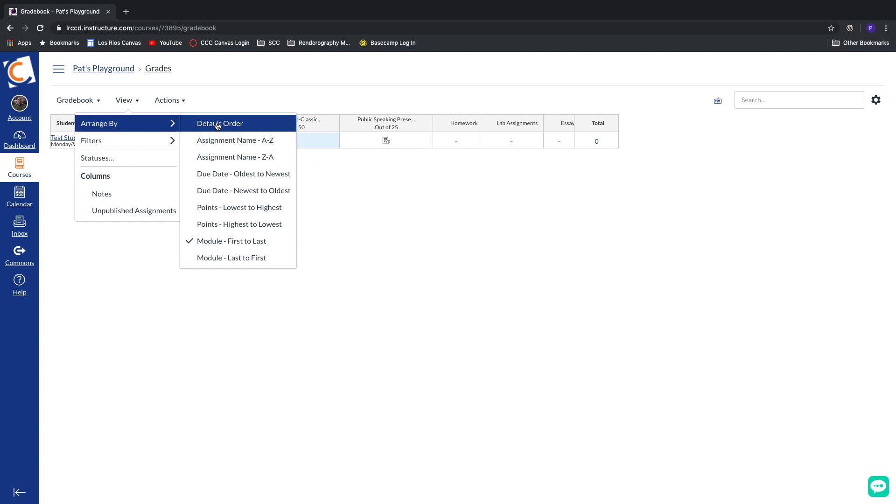
click(218, 123)
Step: Add the Modules filter to the gradebook and show only the assignments of the WEEK 02 module
click(124, 100)
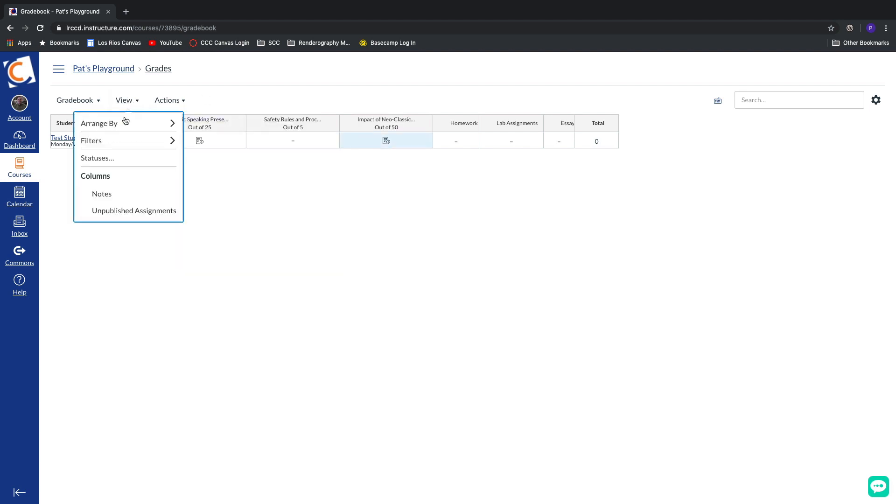
mouse_move(125, 140)
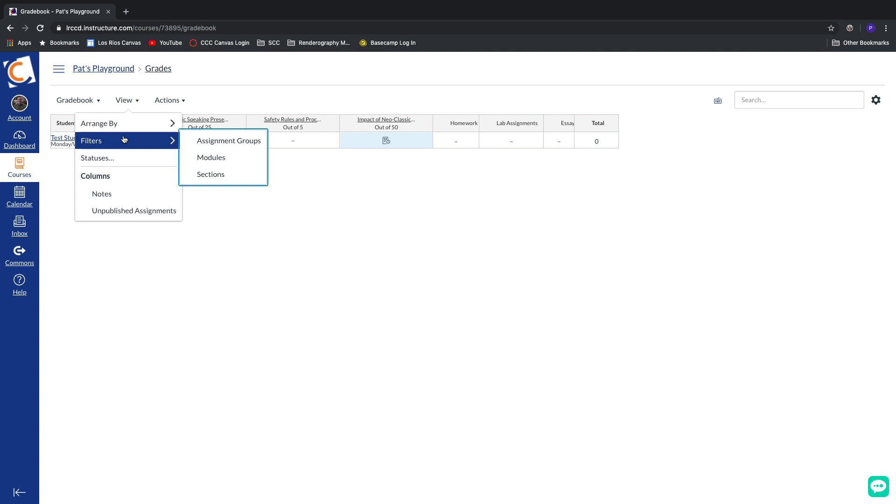
click(238, 160)
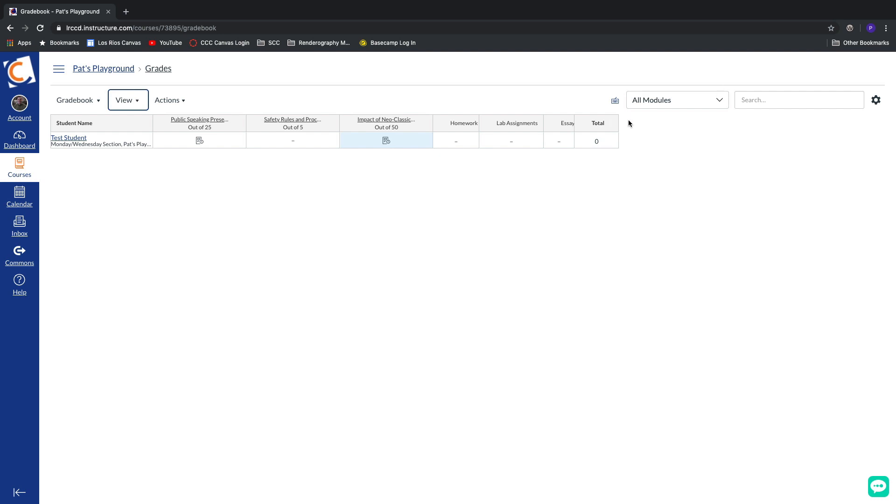
click(682, 100)
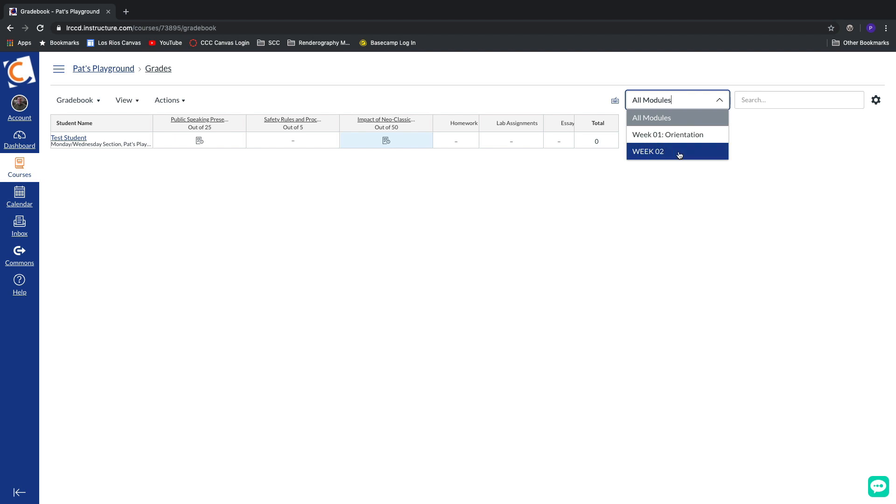
click(681, 154)
click(219, 161)
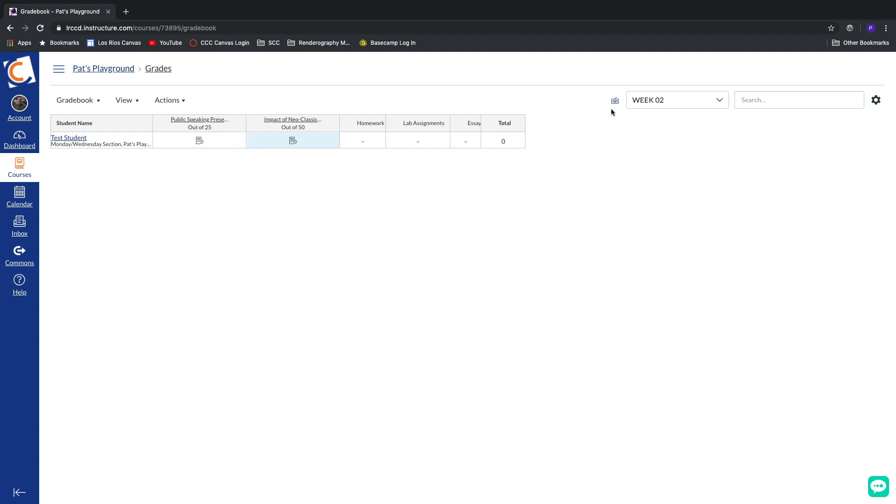
Step: Reset the module filter to All Modules and remove the Modules filter from the gradebook
click(657, 102)
click(654, 117)
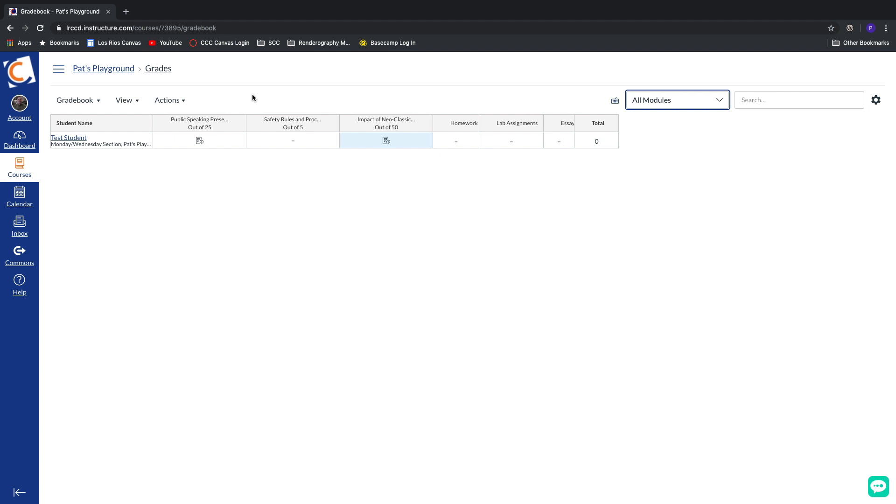
click(125, 100)
mouse_move(122, 141)
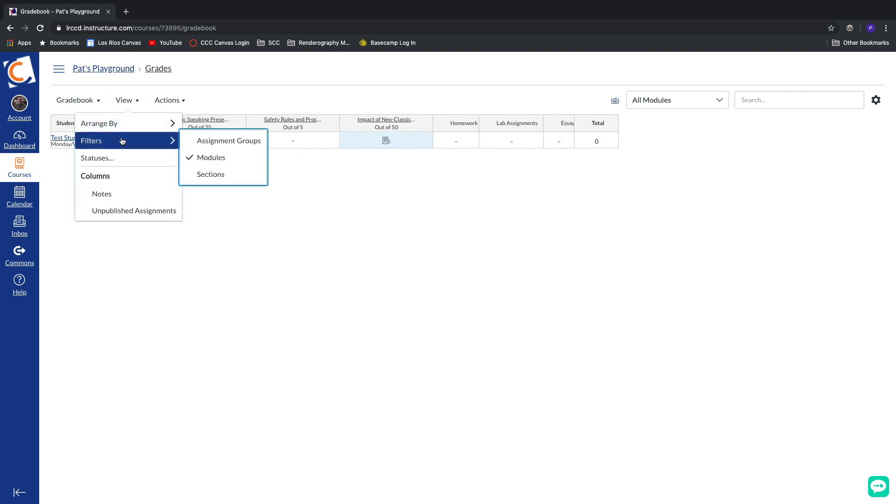
click(199, 160)
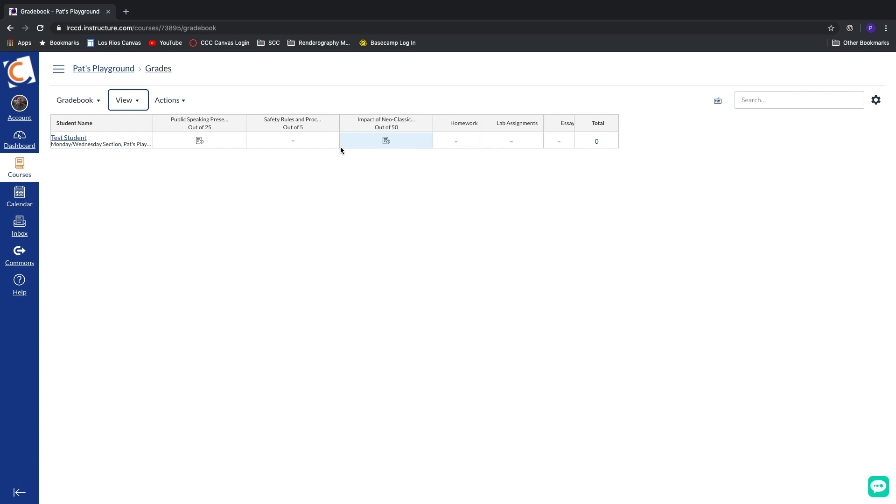
Step: Open the submission details for Test Student's Impact of Neo-Classical Painters assignment and enter a grade of 50
click(367, 147)
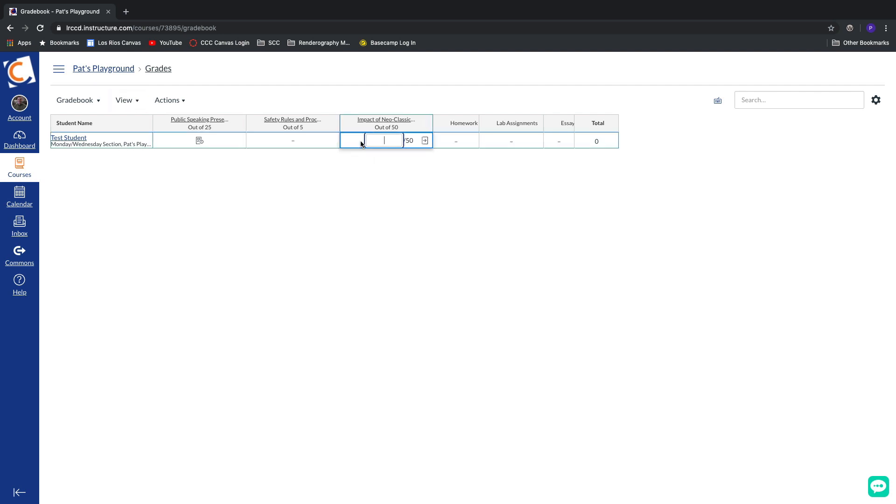
click(426, 141)
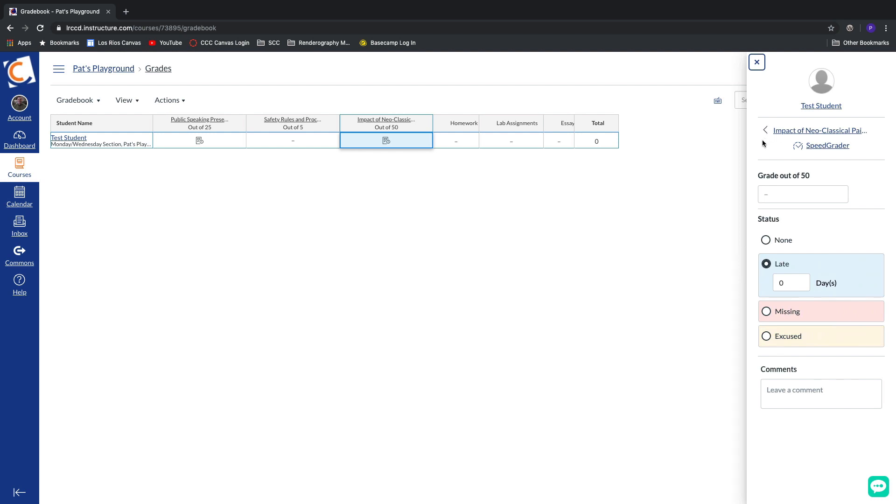
click(771, 197)
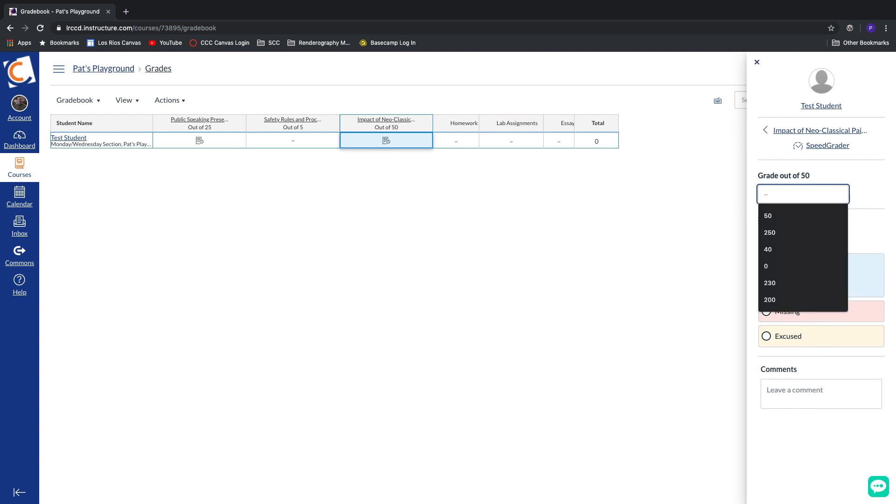
text(50)
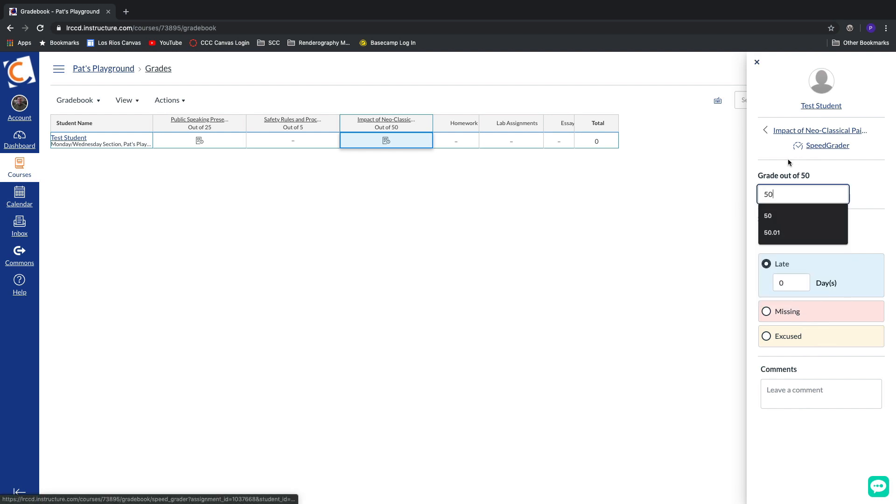
click(789, 161)
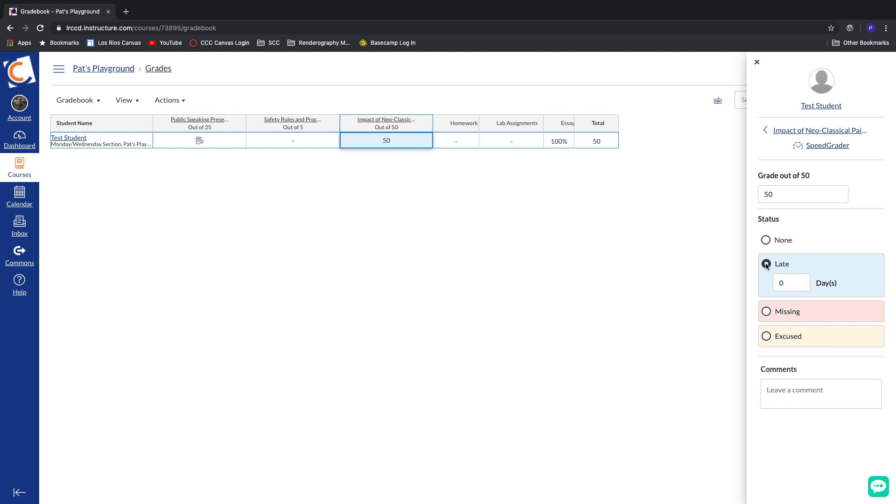
Step: Try the Missing, Excused and Late statuses on the submission, finish on Missing, and place the cursor in the comment field
click(767, 312)
click(768, 336)
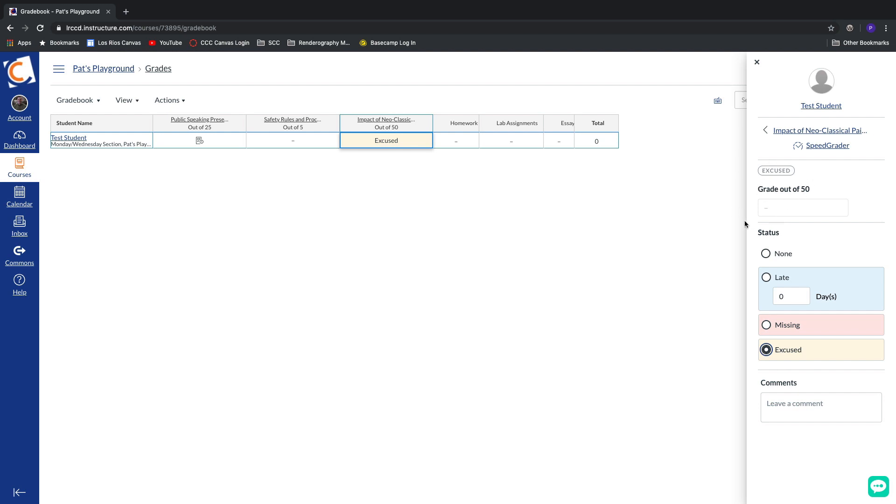
click(766, 277)
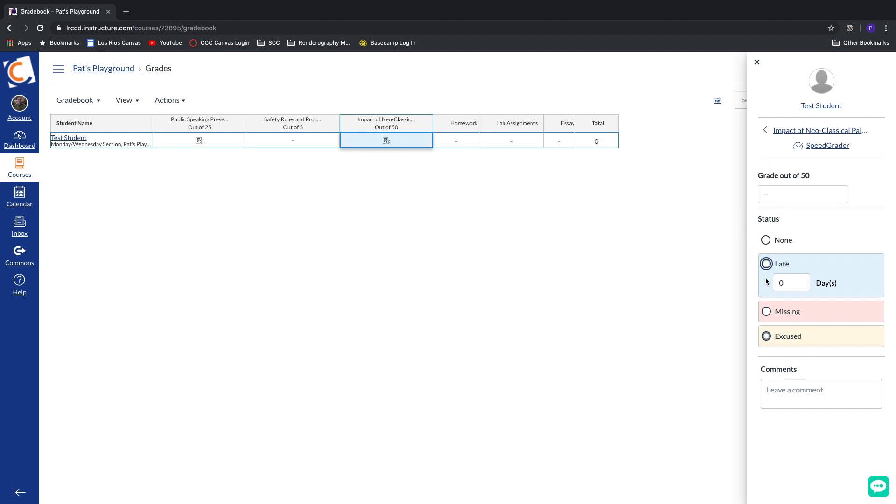
click(768, 313)
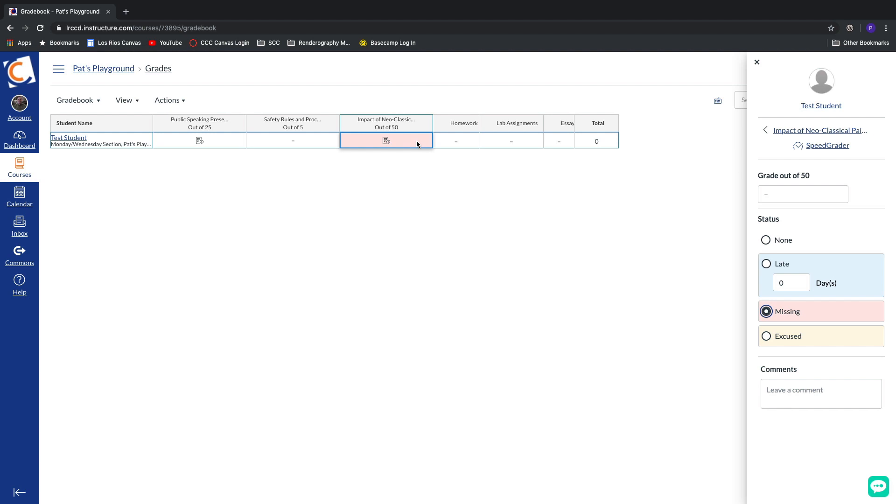
click(797, 400)
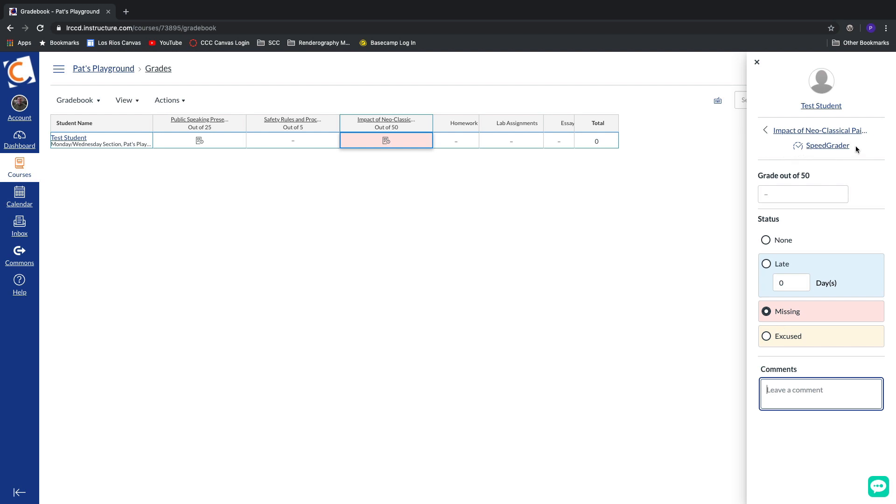
Step: View the Impact of Neo-Classical Painters submission in SpeedGrader, return to the gradebook and select that assignment's grade cell
click(825, 148)
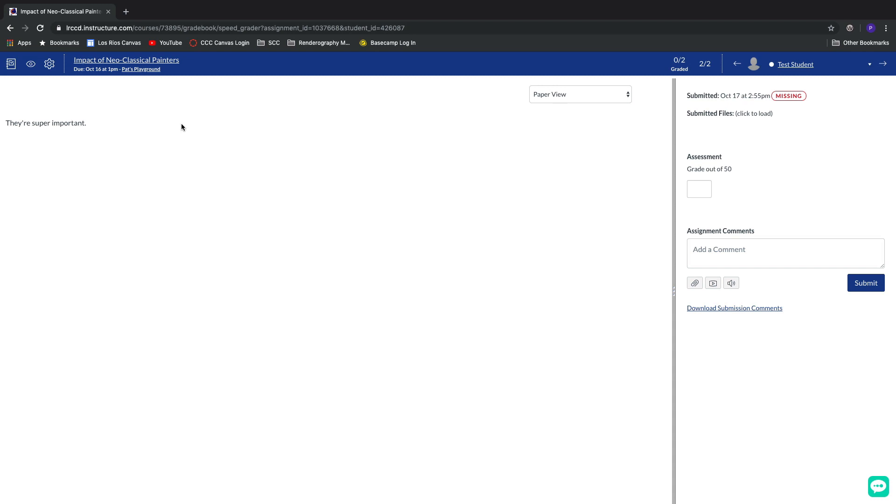
click(10, 28)
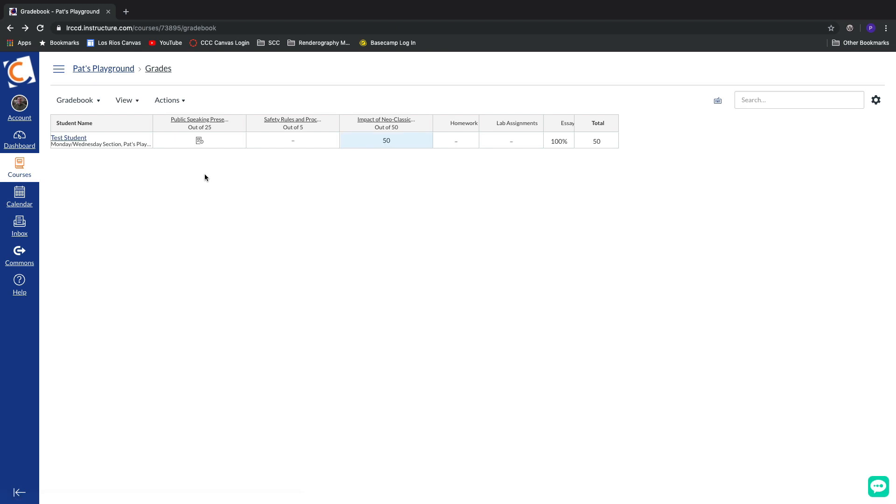
click(419, 145)
click(422, 143)
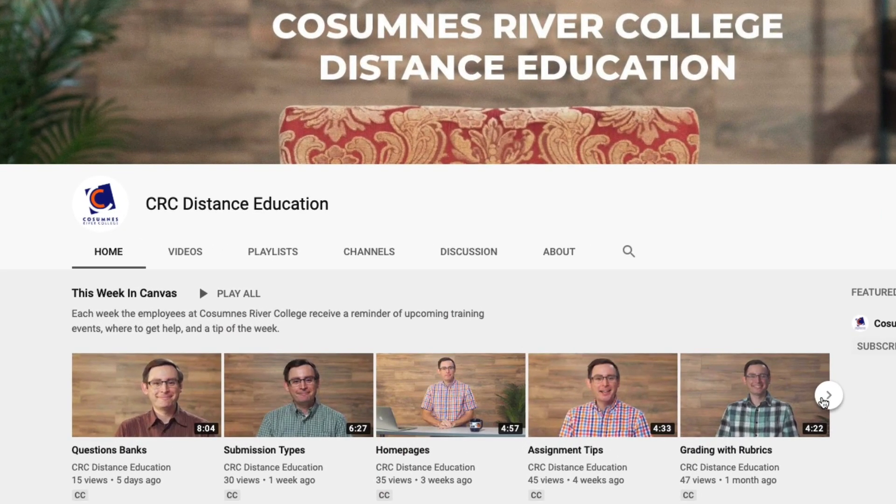
Step: Browse the This Week In Canvas videos on the CRC Distance Education YouTube channel
click(824, 401)
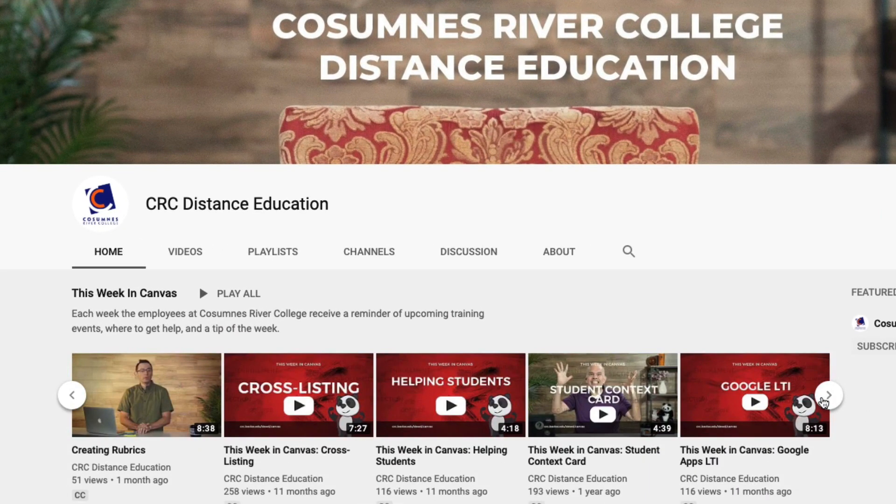
click(824, 401)
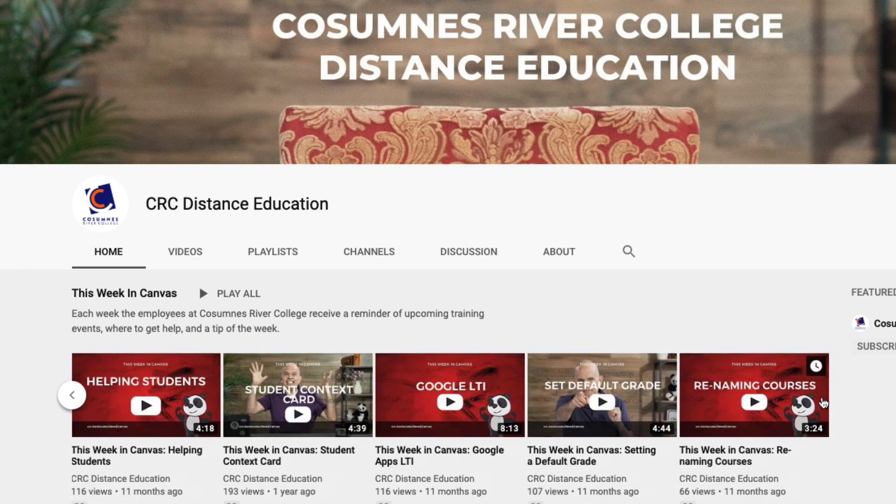